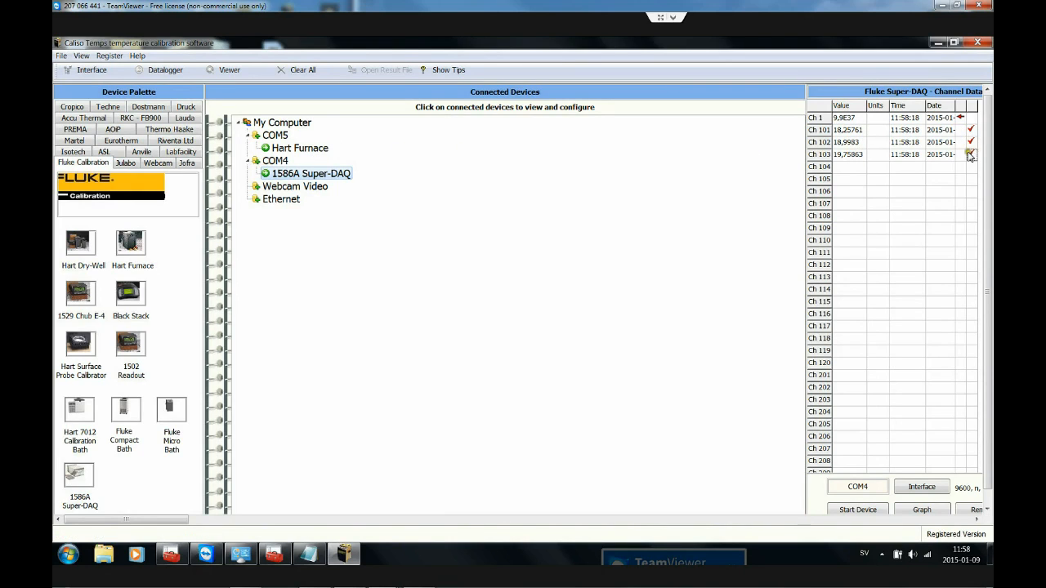
View the Hart Furnace channels and mark the Block Proc Var channel as the reference in the datalogger.
click(299, 151)
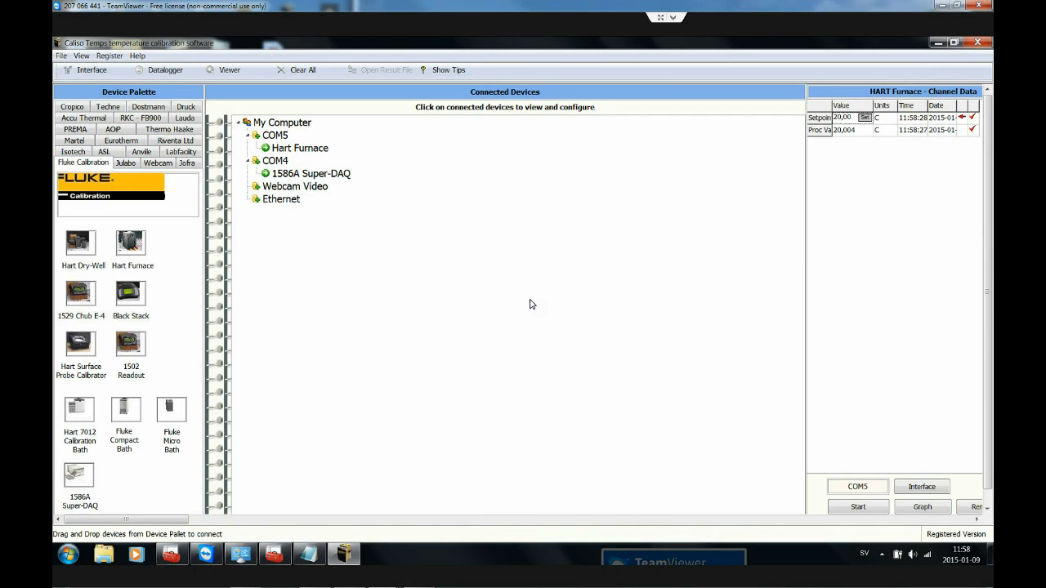
click(167, 70)
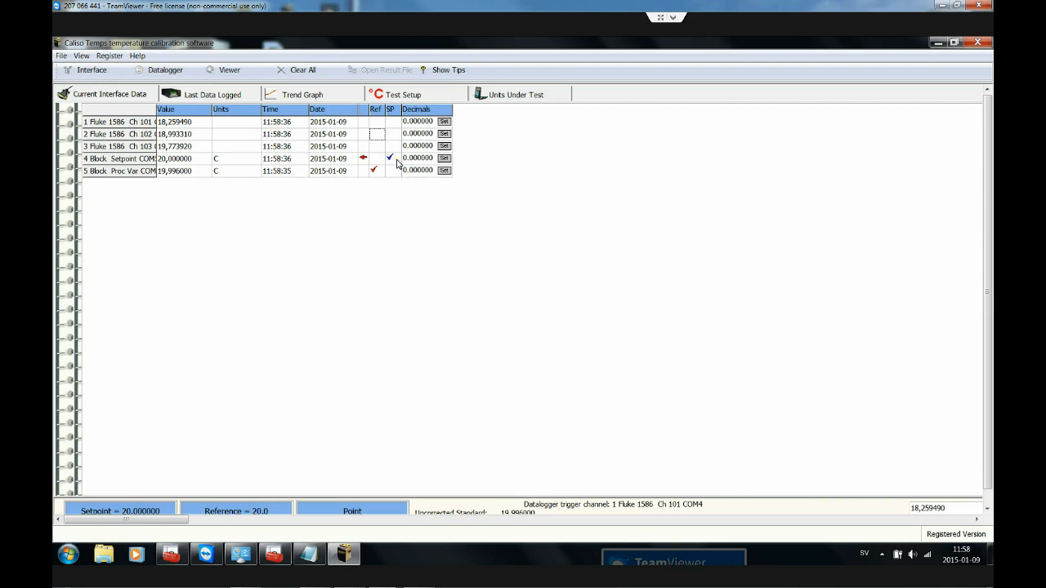
click(379, 172)
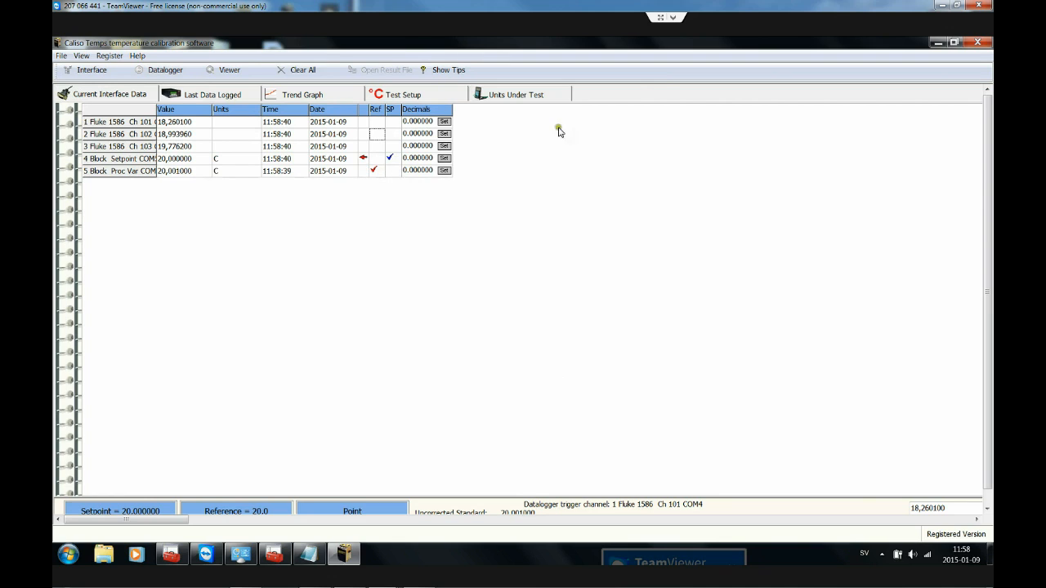
Set the logging interval in the test parameters to 30 seconds.
click(411, 96)
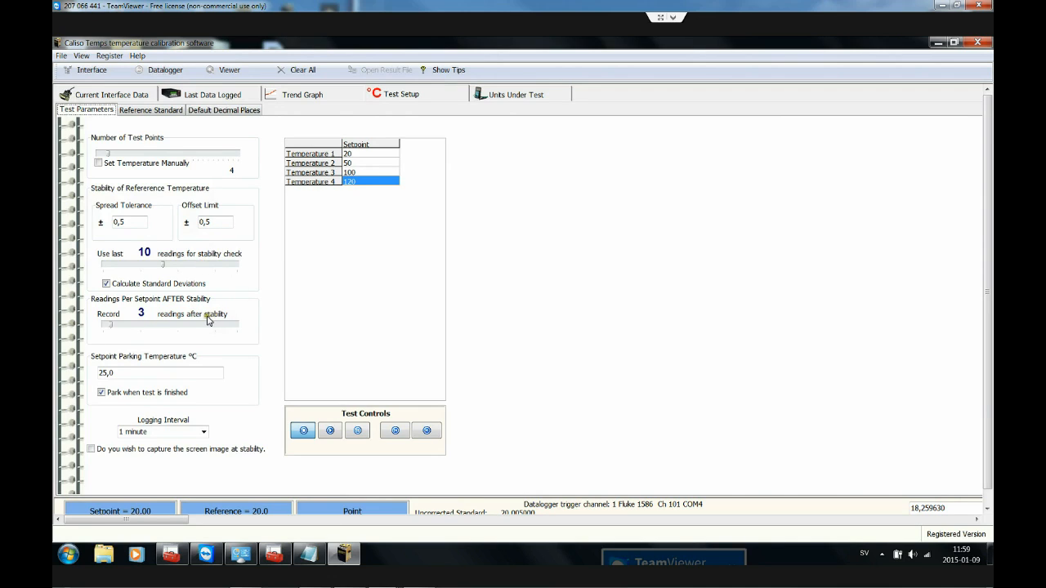
click(203, 432)
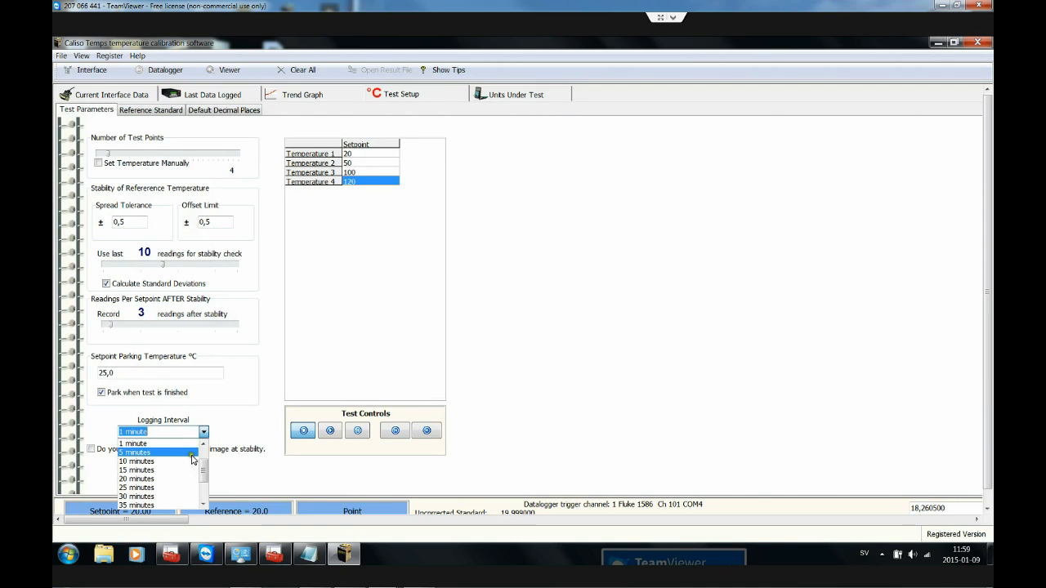
scroll(204, 462, up, 1)
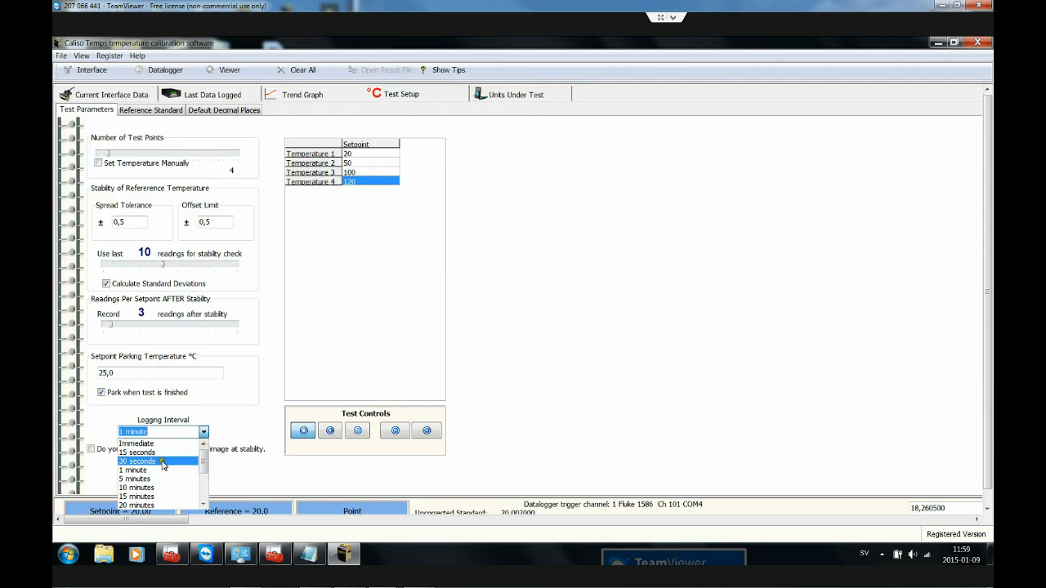
click(163, 462)
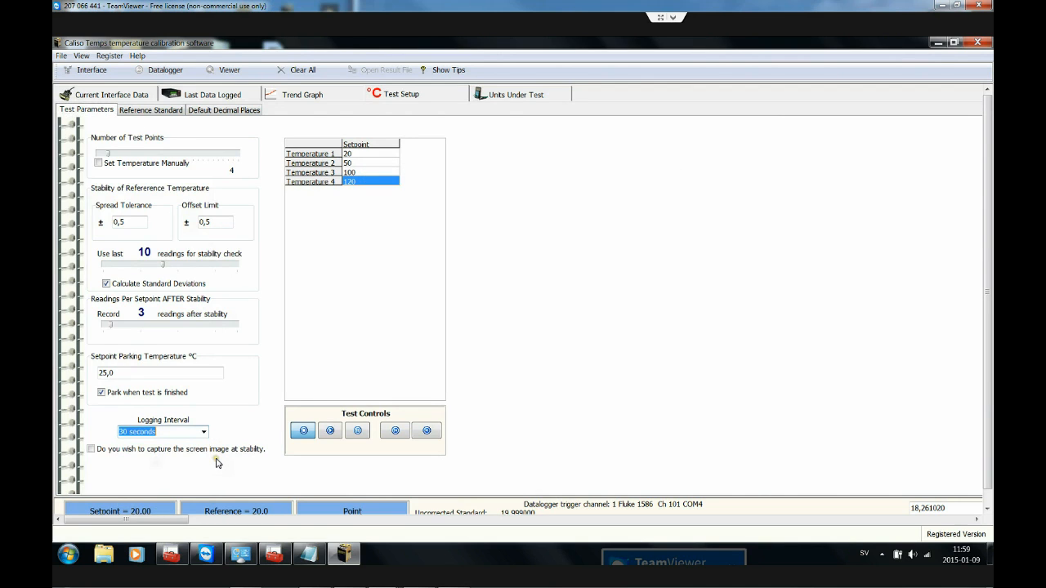
mouse_move(436, 577)
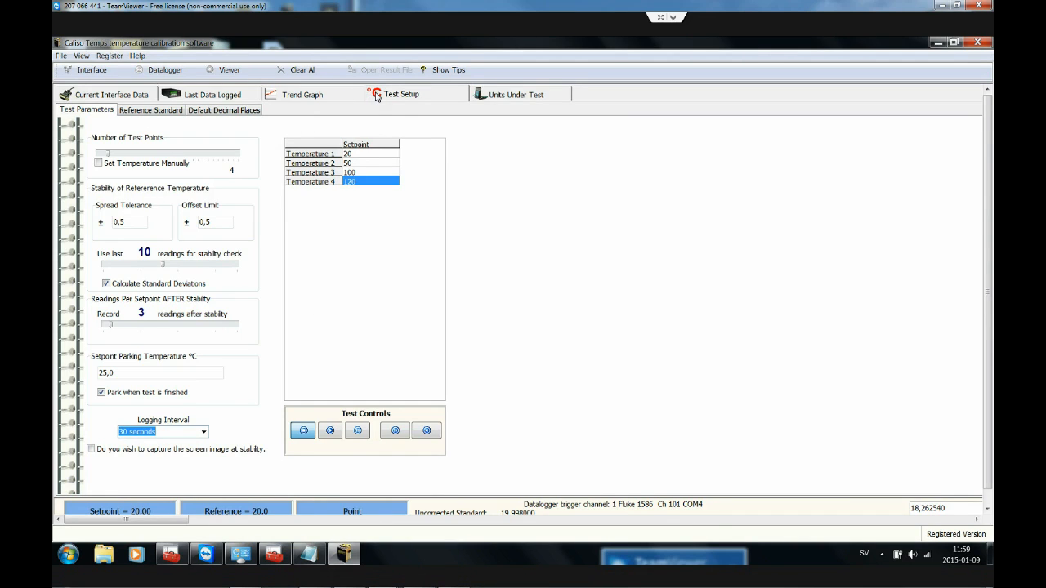
Review the reference standard conversion settings and the current interface data, and return to the test parameters.
click(159, 111)
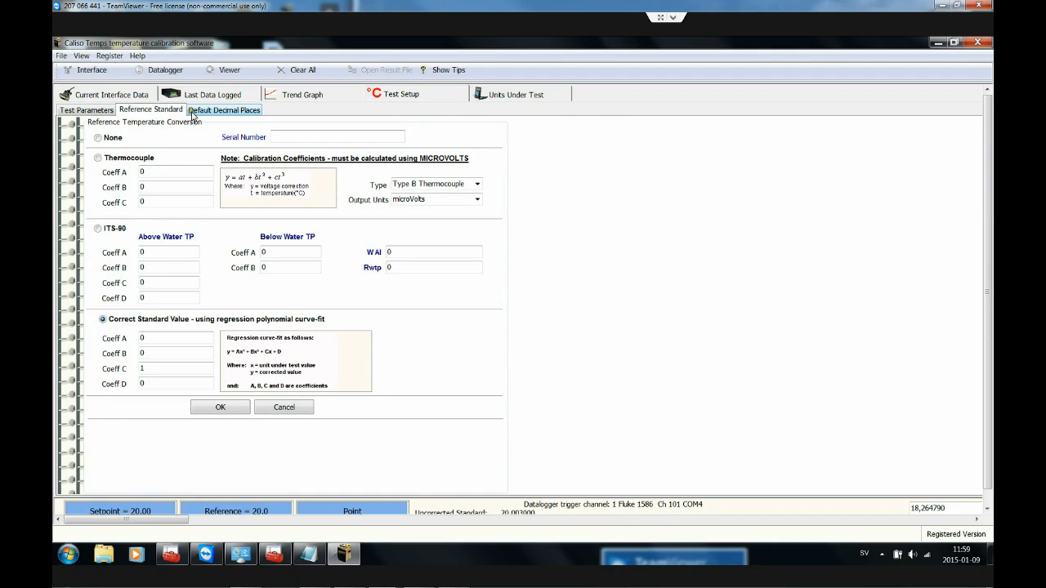
click(140, 98)
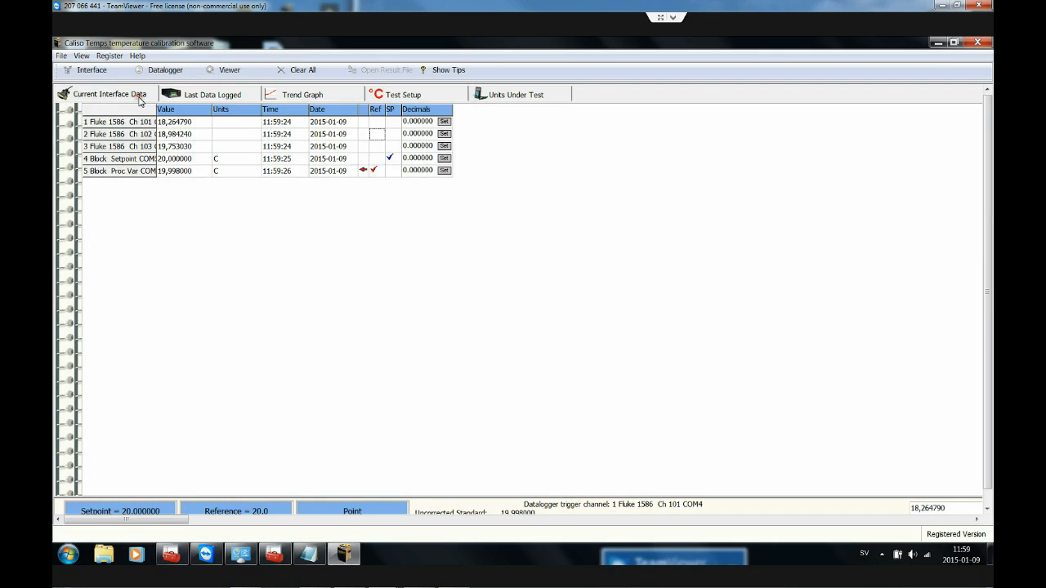
click(392, 92)
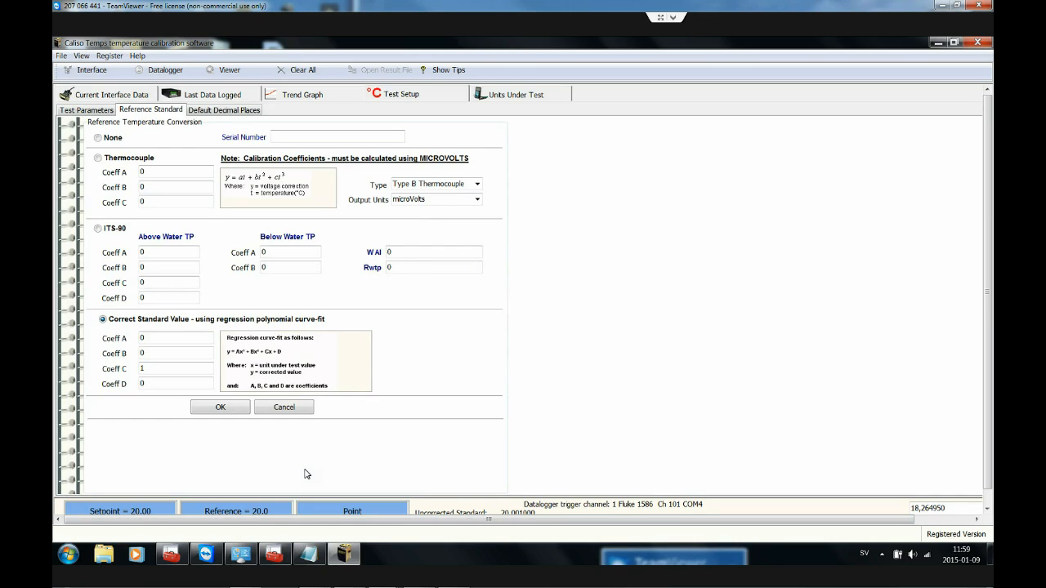
click(405, 95)
click(85, 110)
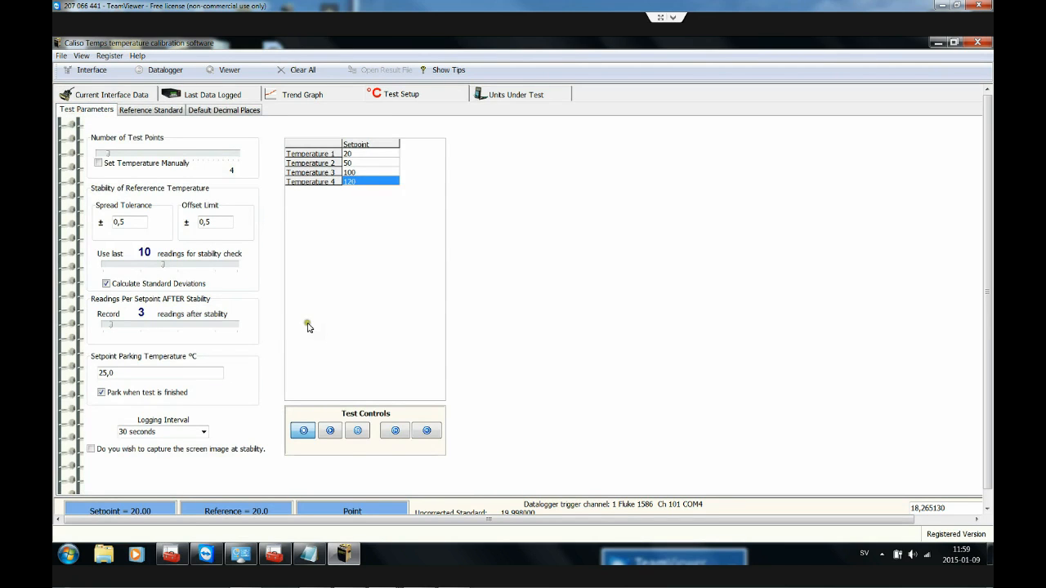
Start the test, acknowledge the instrument connection reminder and save its data block as stabilitydemo in the Desktop folder.
click(331, 430)
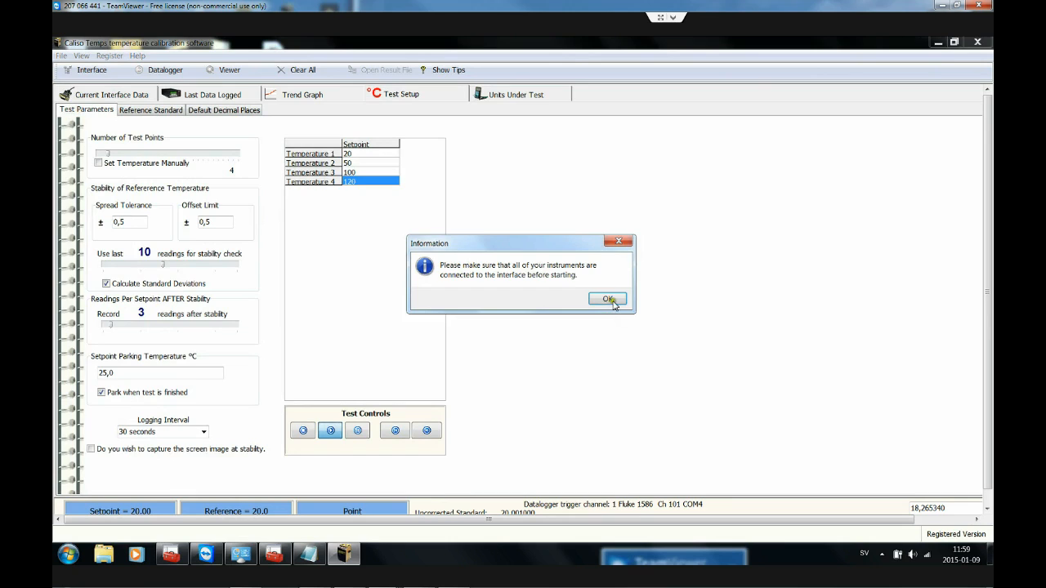
click(610, 299)
click(511, 386)
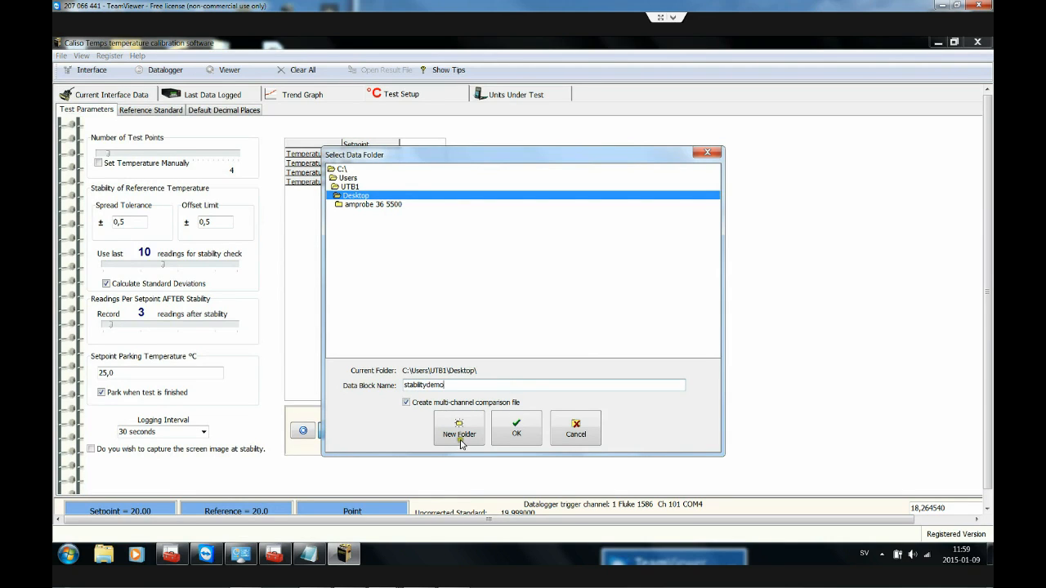
click(512, 435)
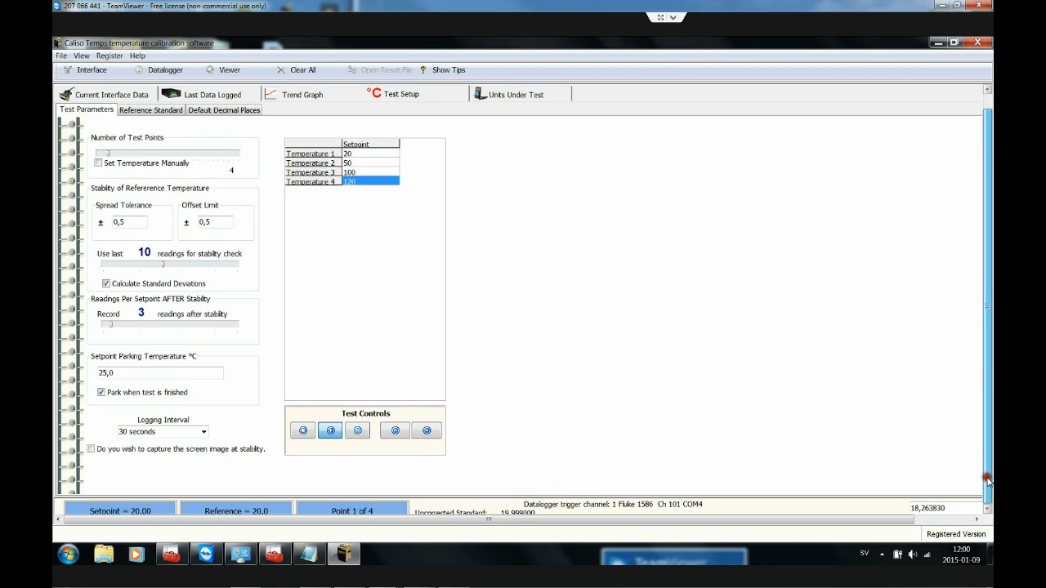
Examine the running test's status, its last scan and the run data for Fluke 1586 channel 101.
scroll(597, 359, down, 1)
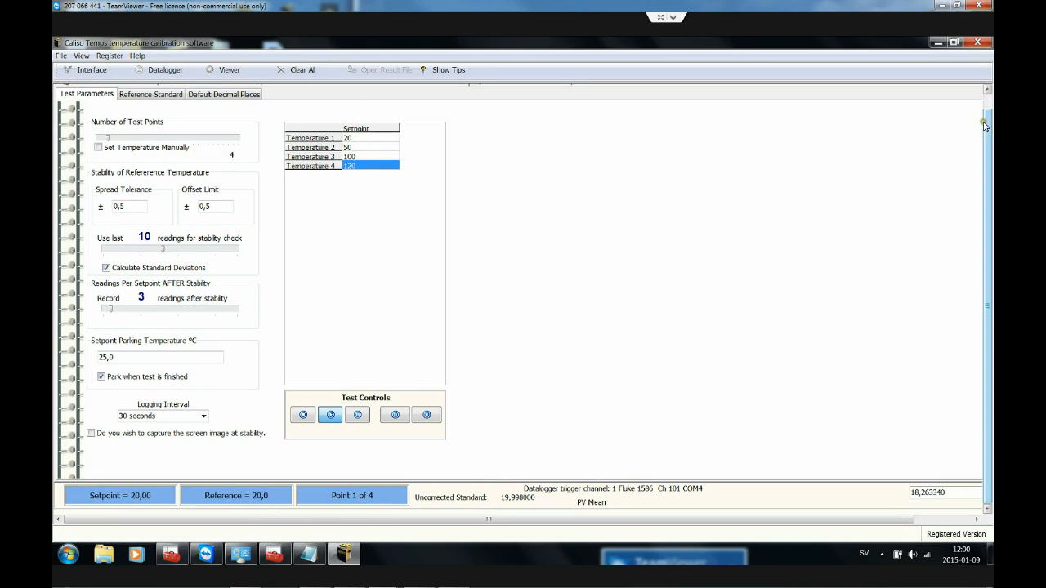
drag(987, 109, 987, 87)
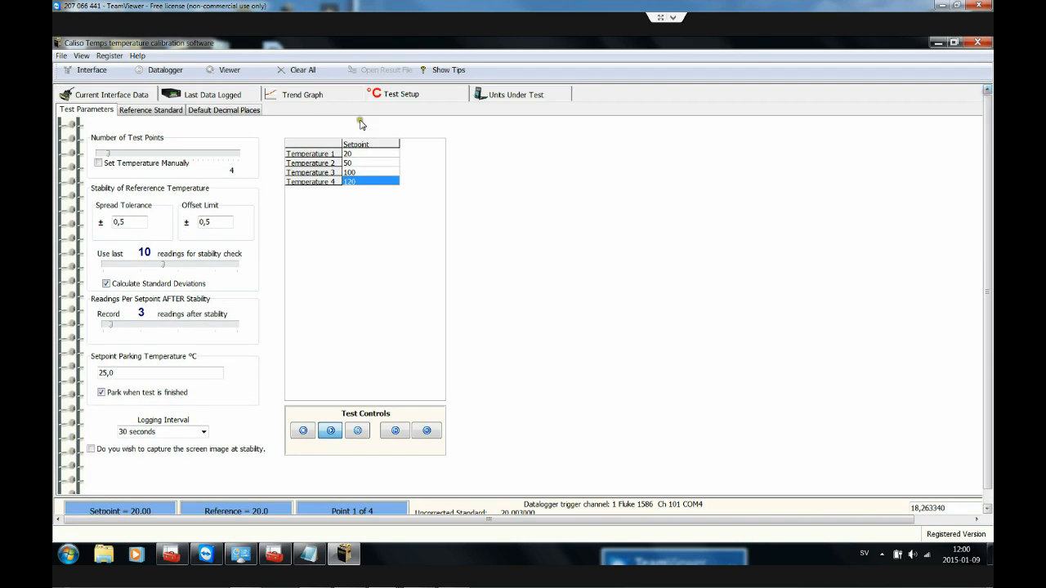
click(180, 97)
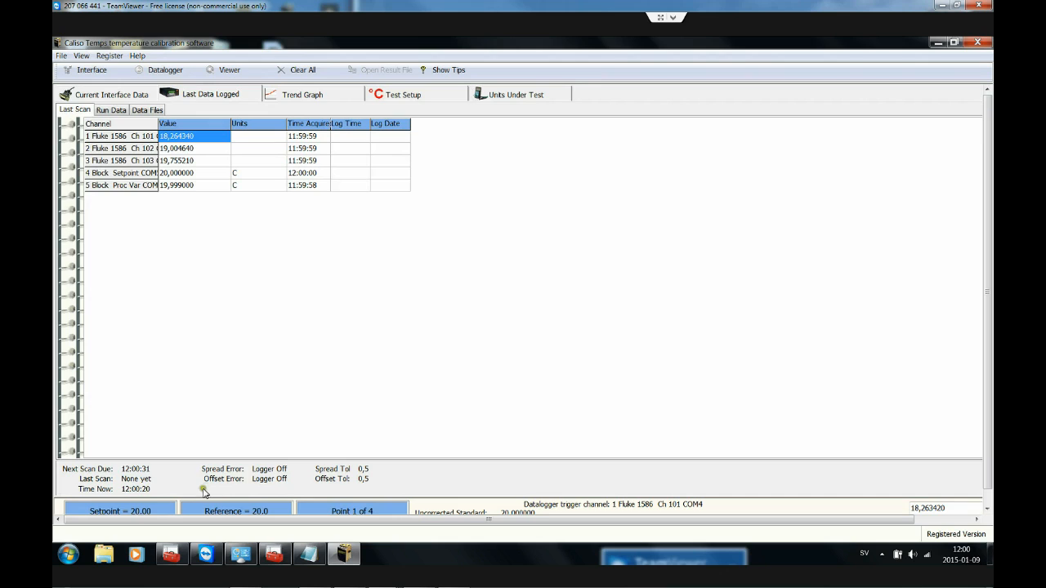
click(100, 111)
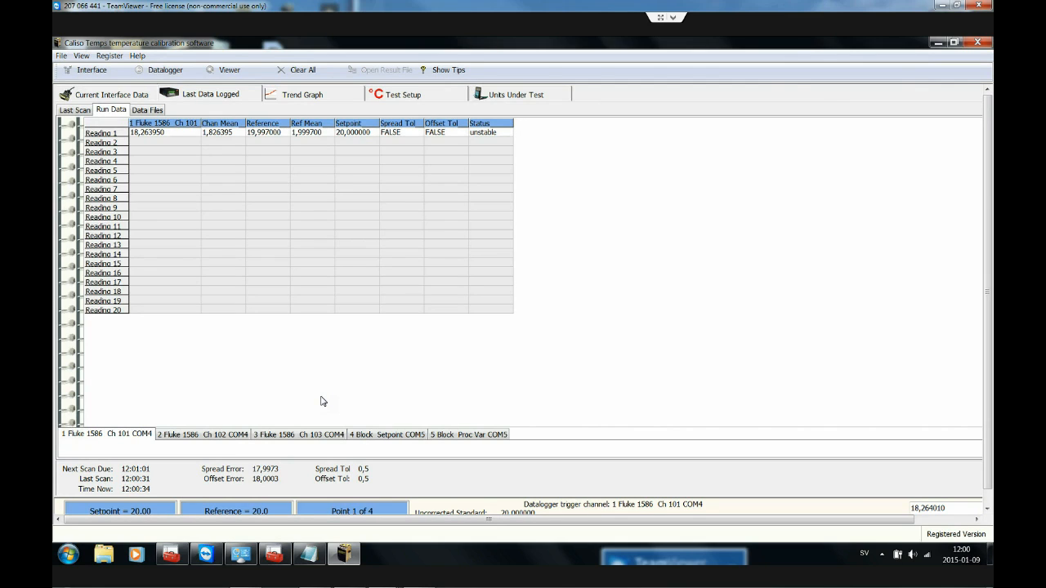
click(169, 147)
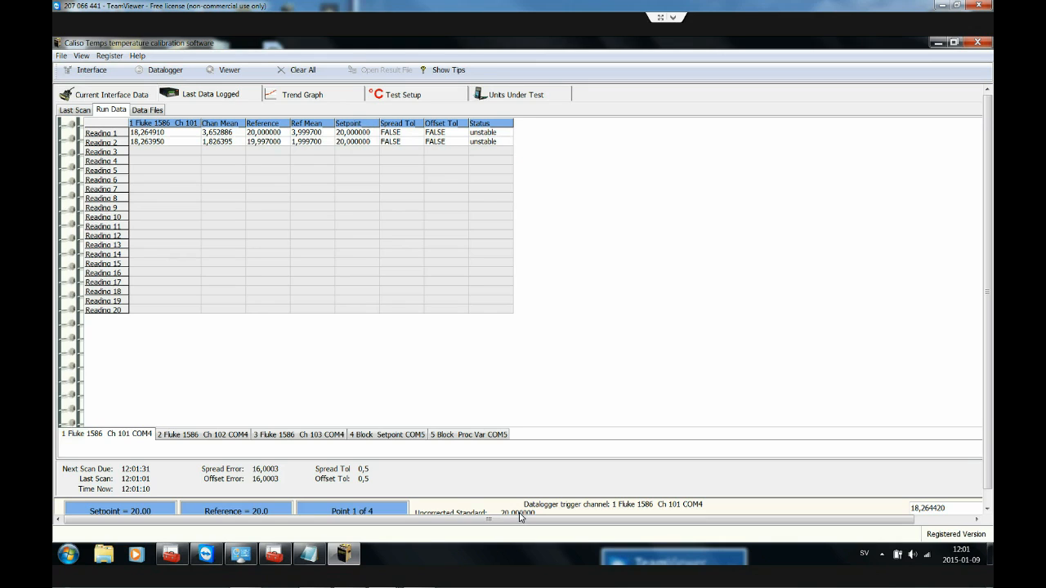
mouse_move(421, 580)
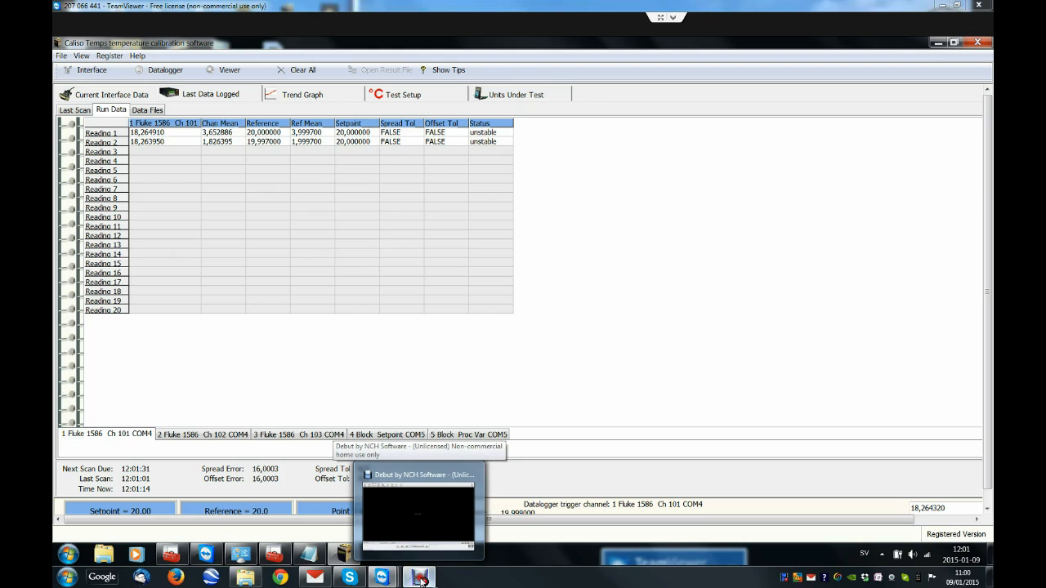
click(420, 580)
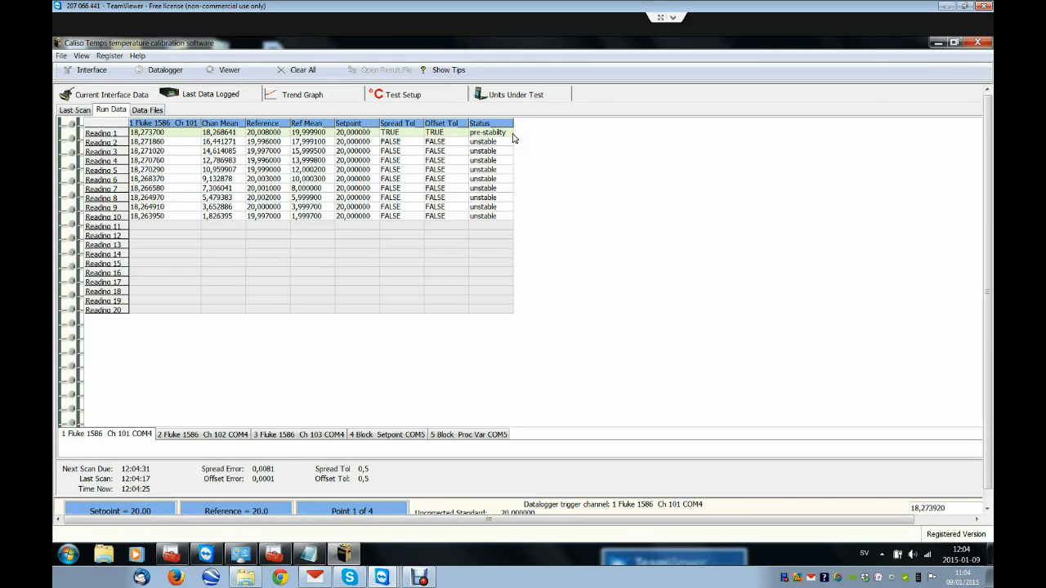
Compare the test parameters with the logged run data and the reference status of the current test point.
click(400, 96)
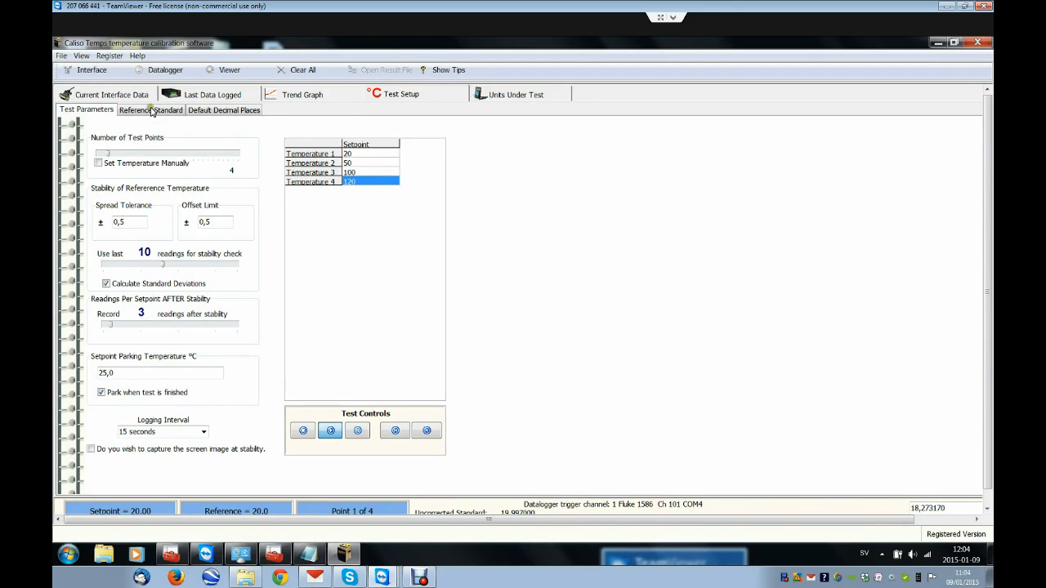
click(181, 97)
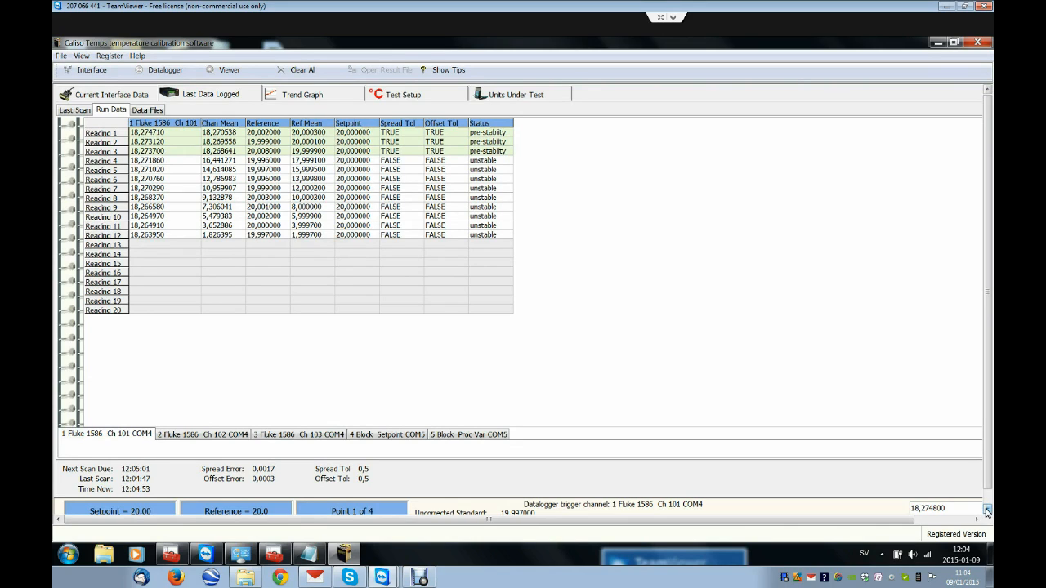
click(987, 511)
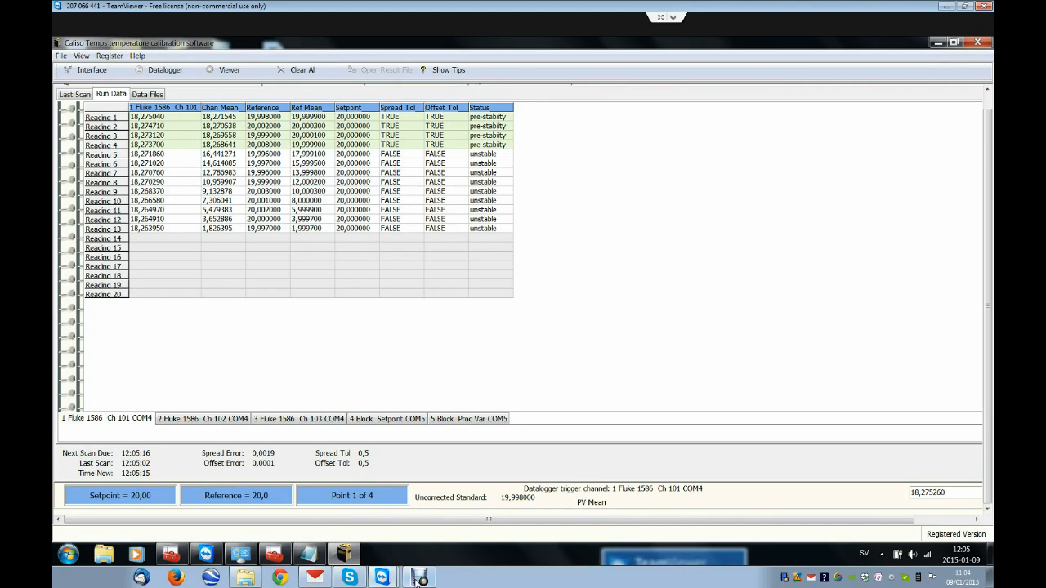
click(419, 579)
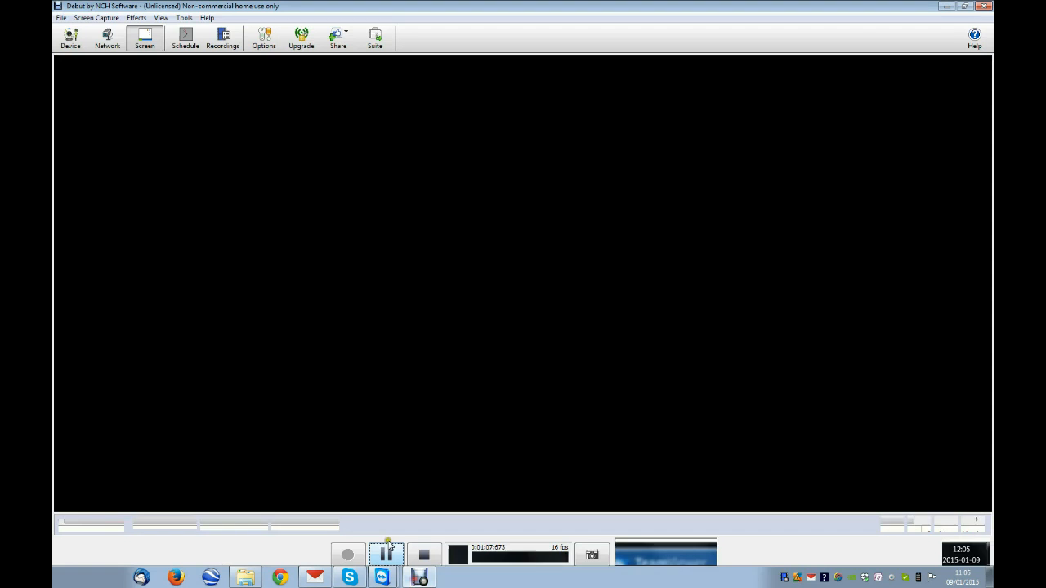
click(385, 555)
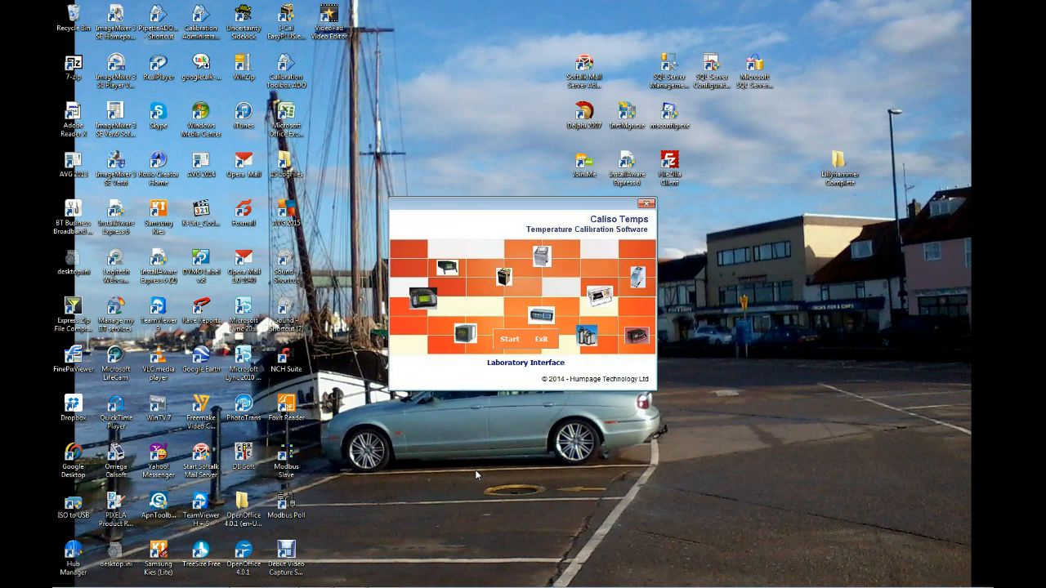
Start Caliso Temps and open the result file Block1-3-3 Cropico 3001 A0 C-.ctd in the data viewer.
click(508, 338)
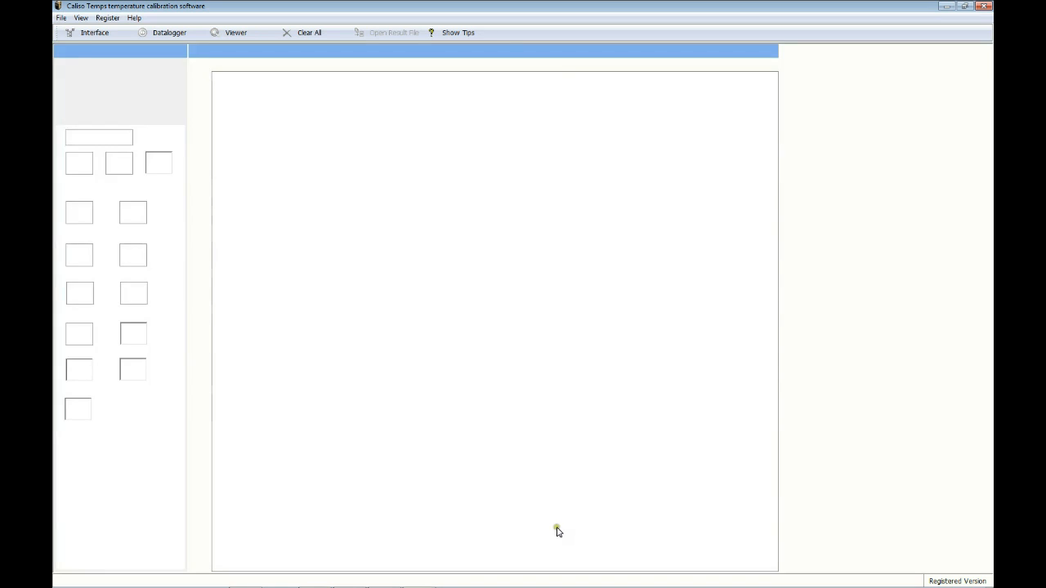
click(227, 34)
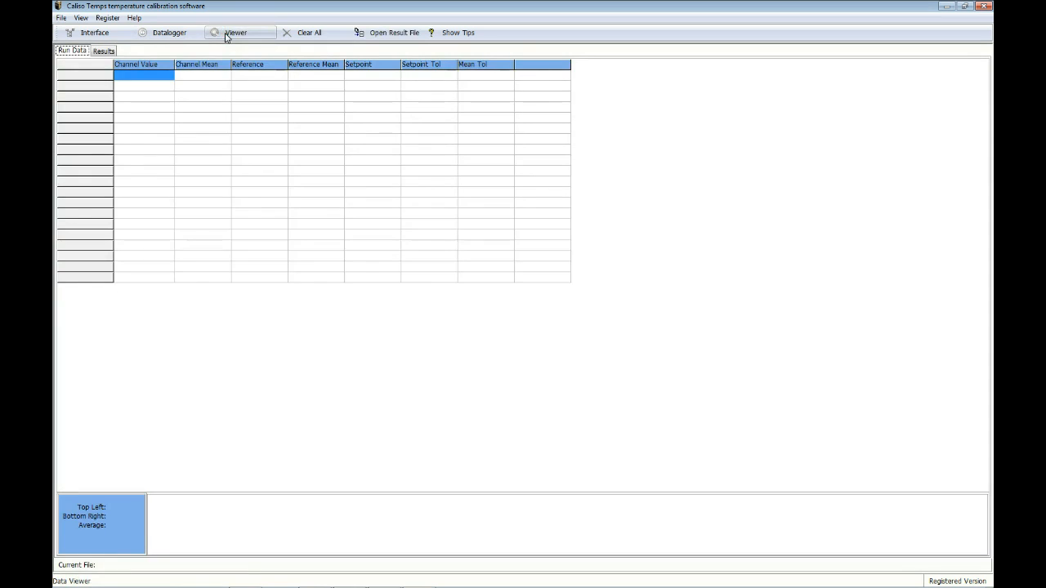
click(393, 34)
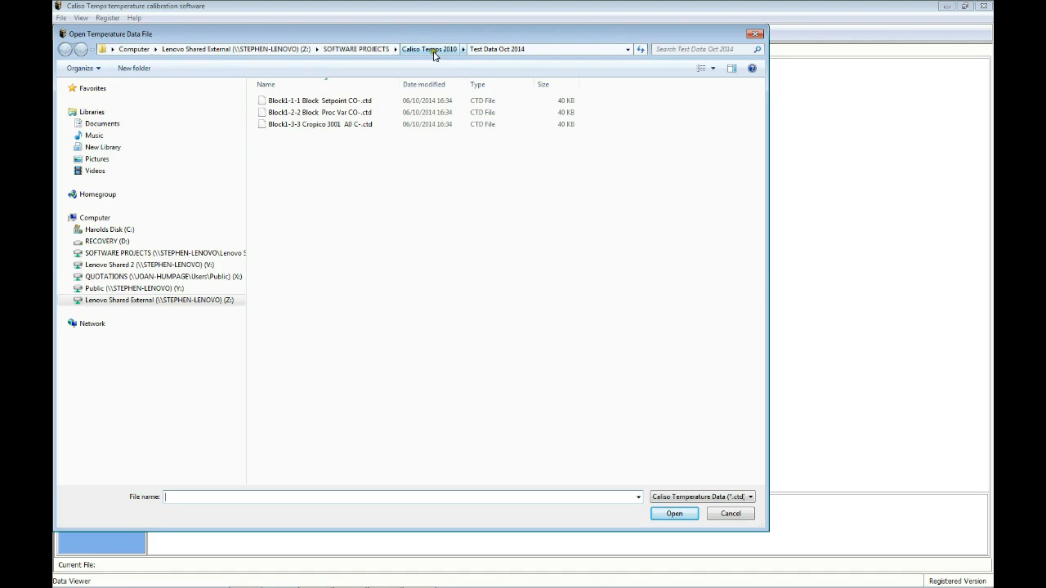
click(349, 103)
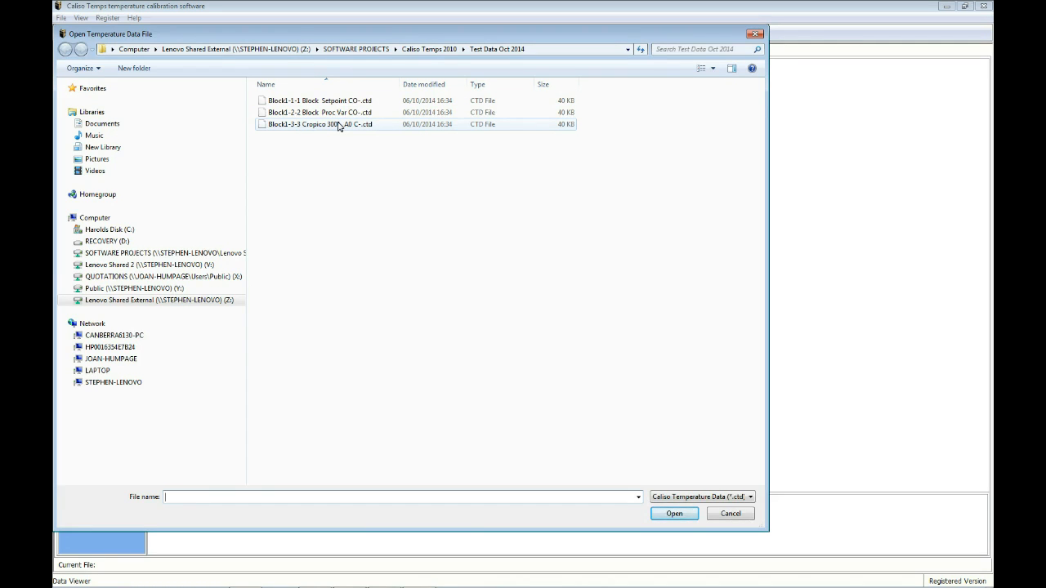
double_click(339, 124)
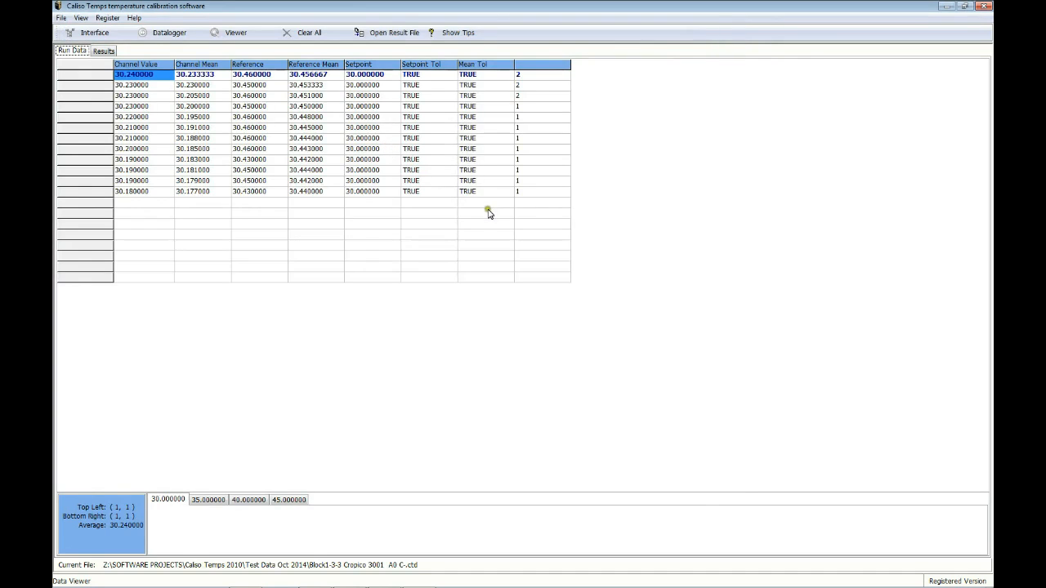
Examine the file's run data at the 35, 40 and 45 degree setpoints and its result summary.
click(213, 499)
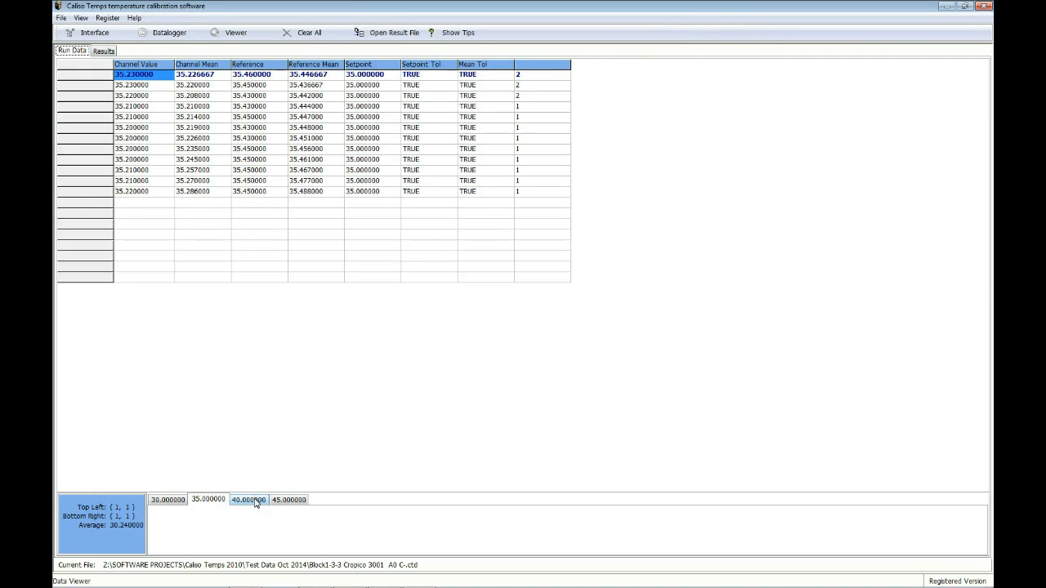
click(256, 501)
click(287, 500)
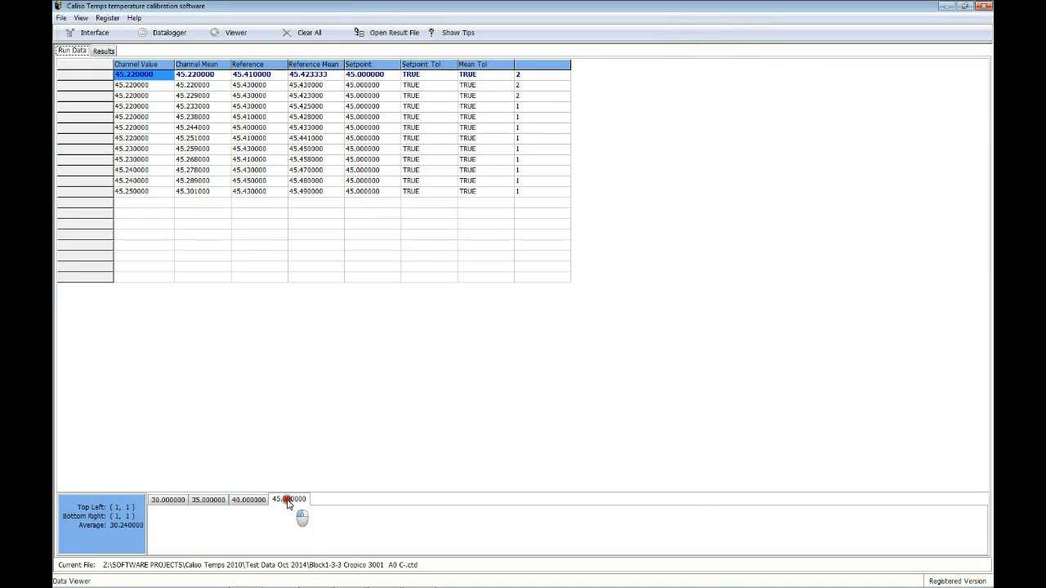
click(241, 500)
click(215, 501)
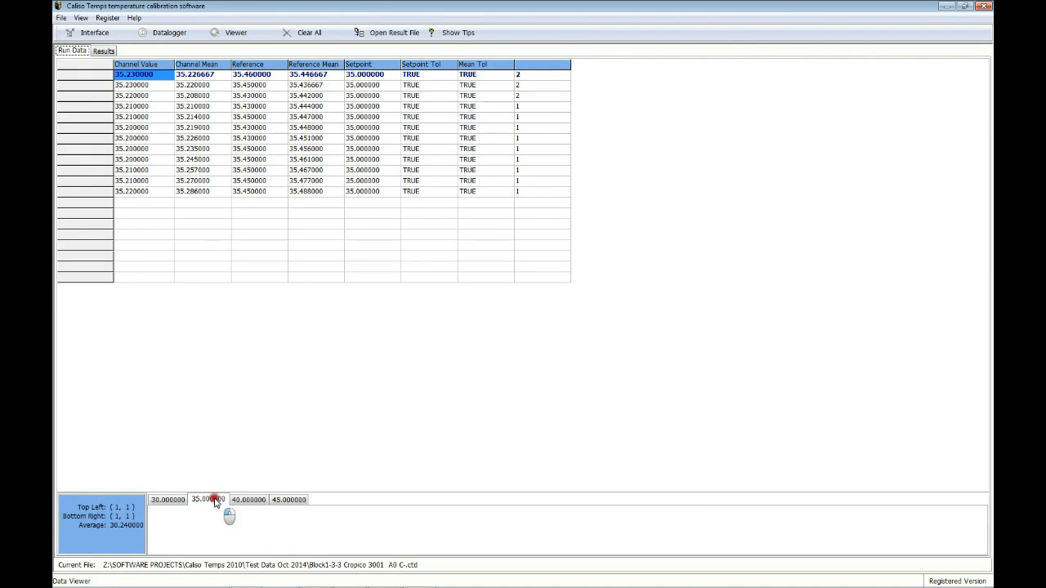
click(101, 51)
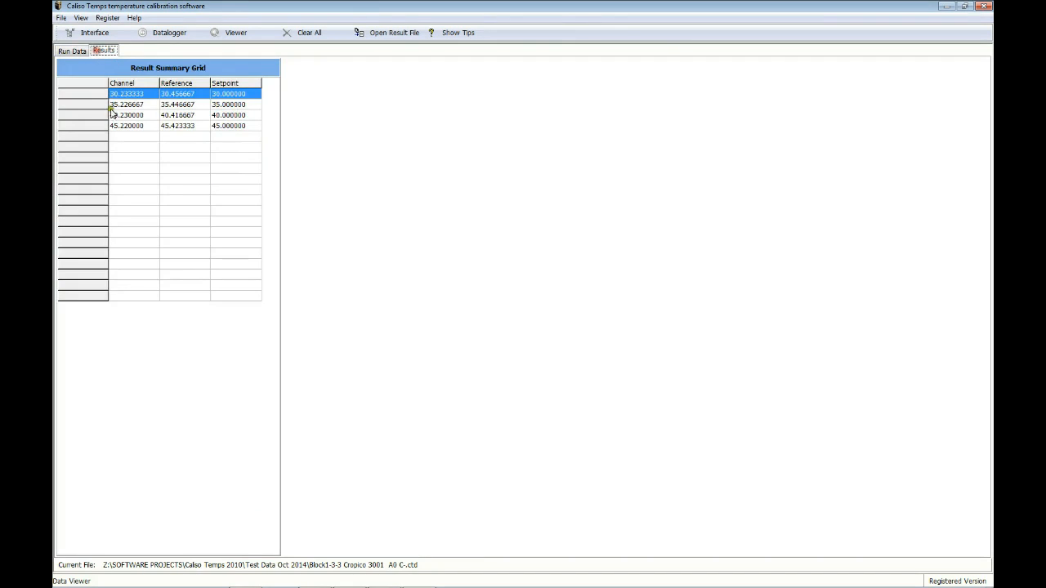